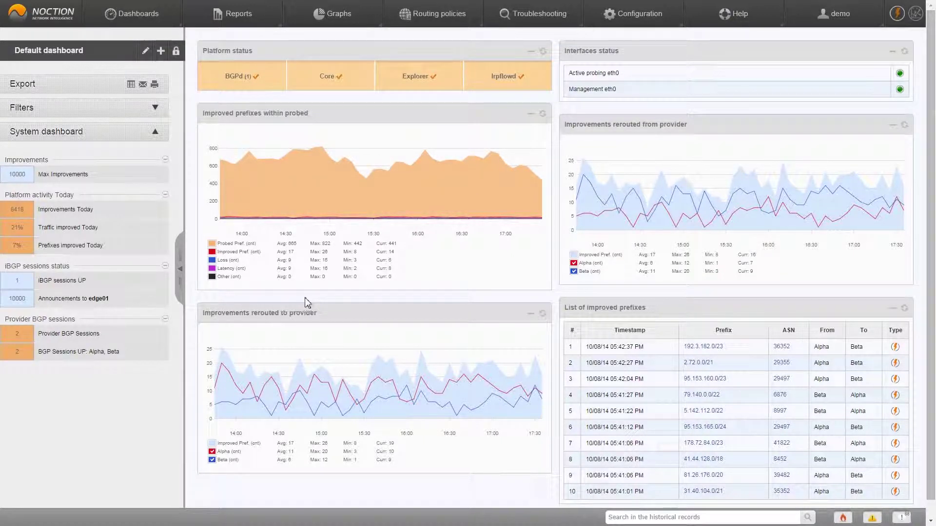
Go to Configuration > Providers and Peers and open a blank New provider dialog.
mouse_move(631, 21)
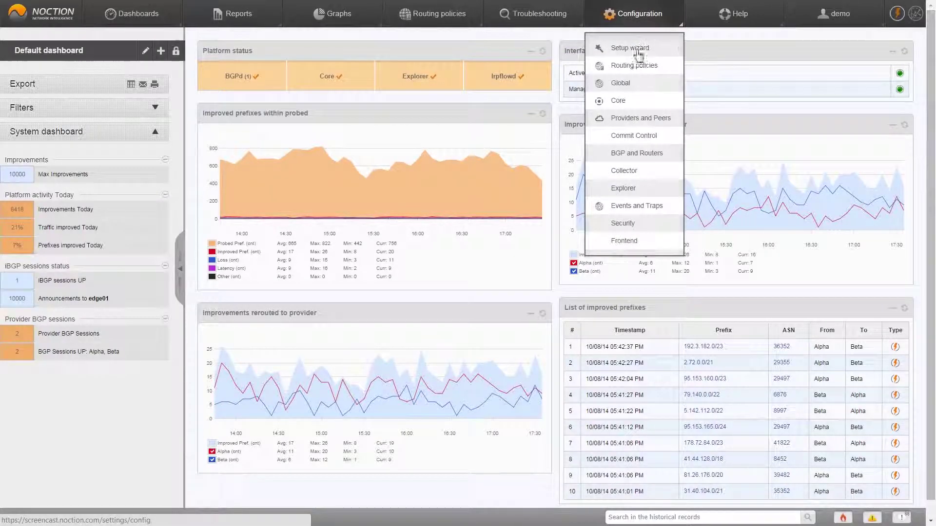
click(644, 121)
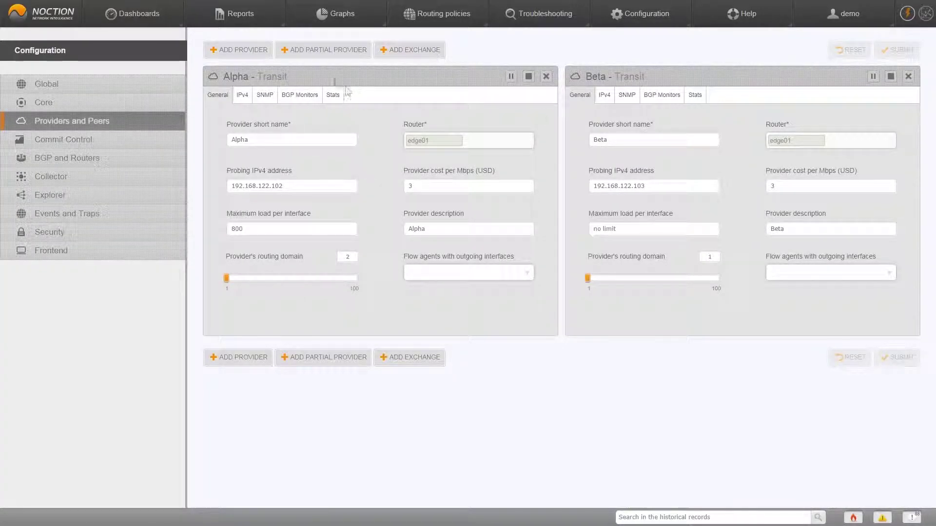
click(237, 51)
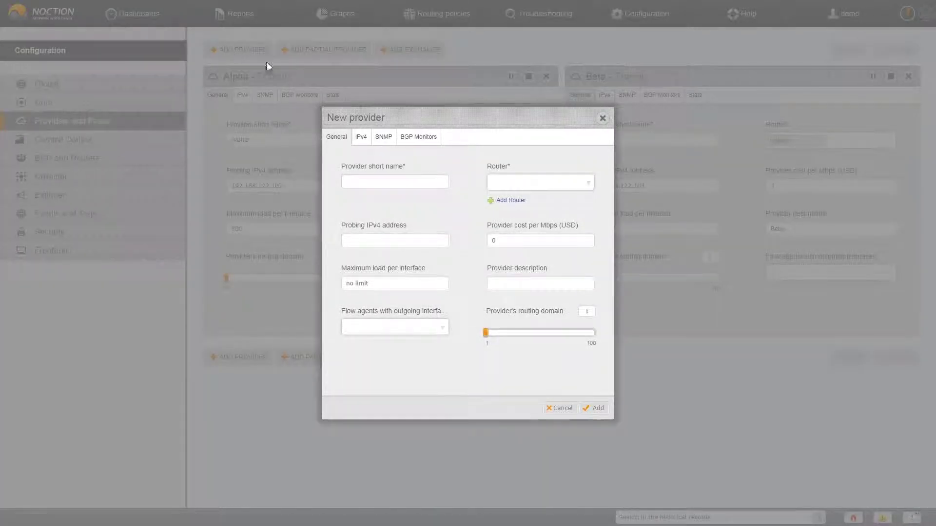
Enter short name ISP1, router edge01 and probing IPv4 address 192.168.122.87 on the General tab.
click(378, 184)
text(ISP1)
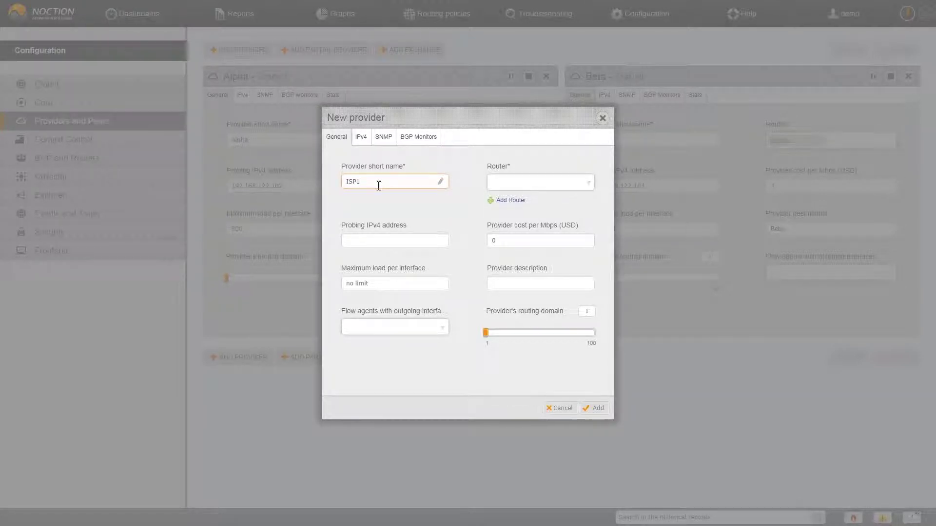
click(505, 183)
click(538, 199)
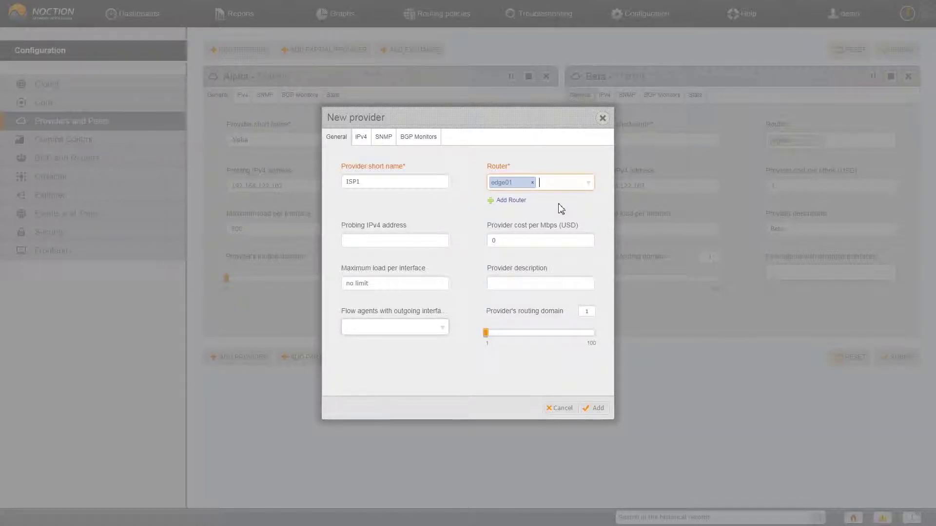
click(389, 241)
text(192.168.122.87)
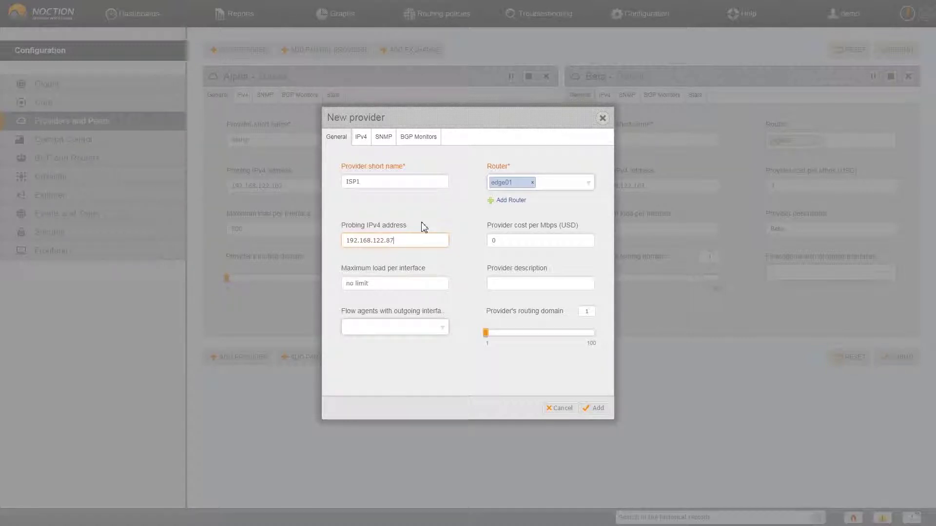
click(510, 278)
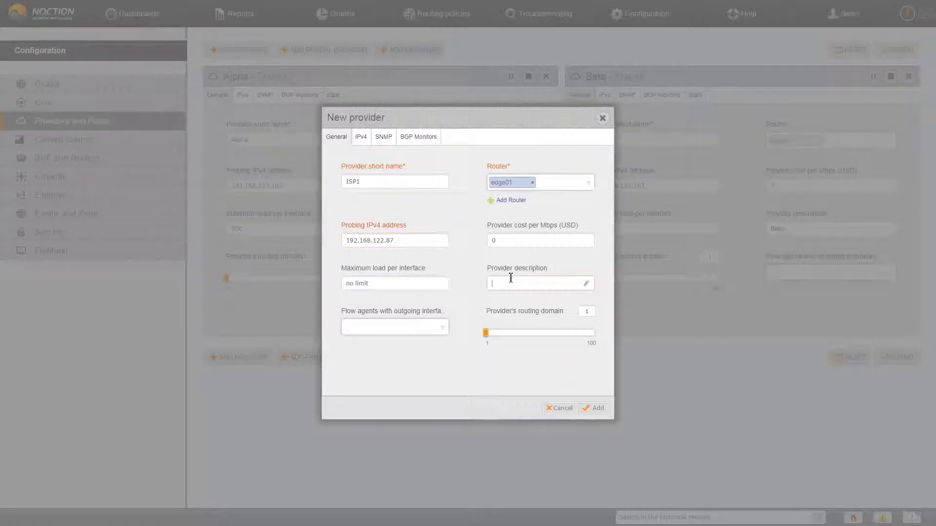
Set description Provider1 and flow agent 192.168.122.2/7, then switch to the IPv4 settings.
text(Provider1)
click(419, 328)
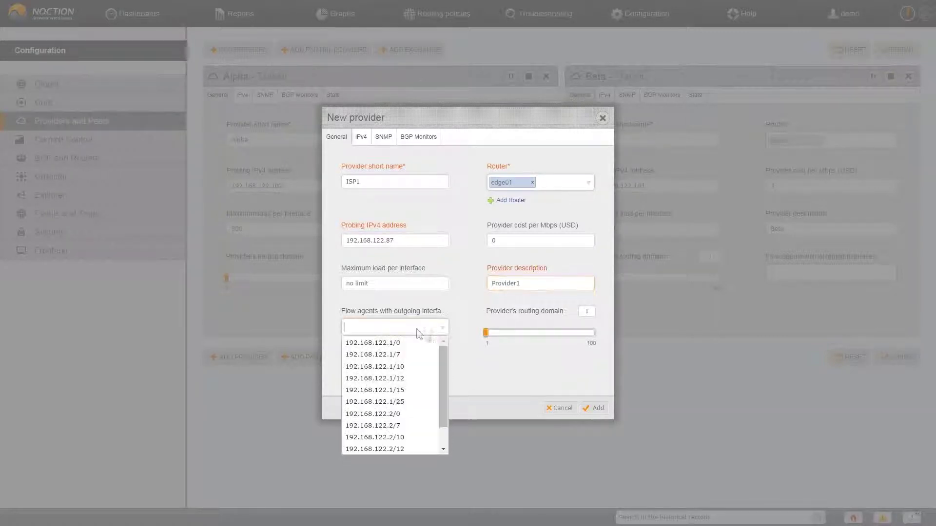
click(409, 427)
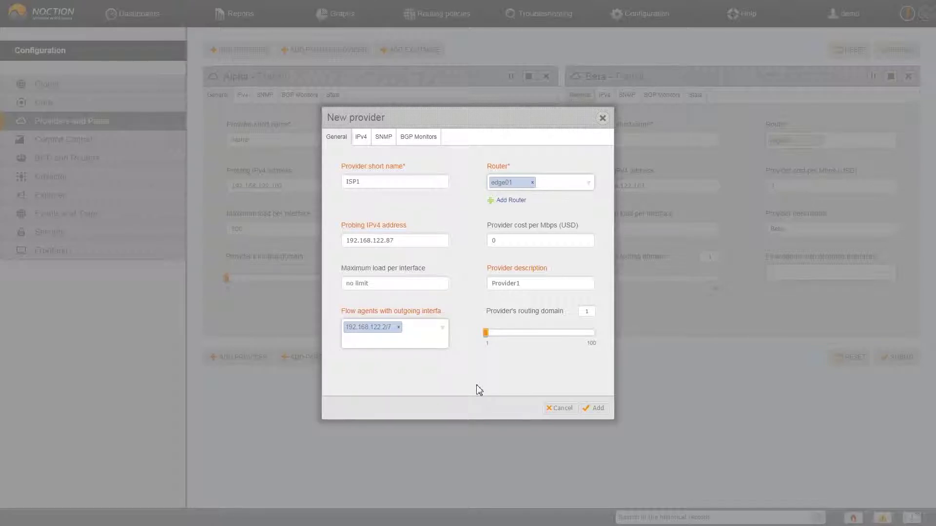
click(361, 137)
click(382, 184)
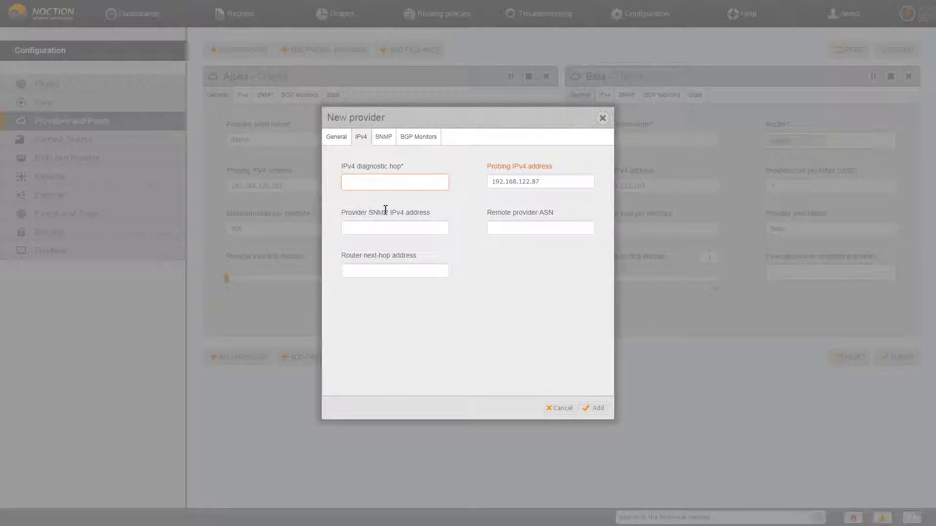
Fill IPv4 diagnostic hop 172.16.32.32, SNMP address 192.168.122.53, remote ASN 65321 and next-hop 172.16.32.32.
text(172.16.32.32)
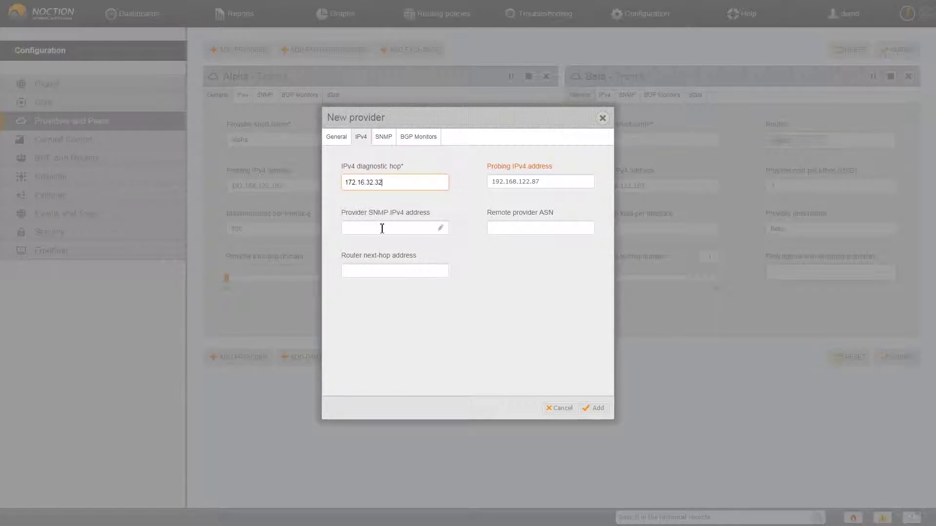
click(382, 228)
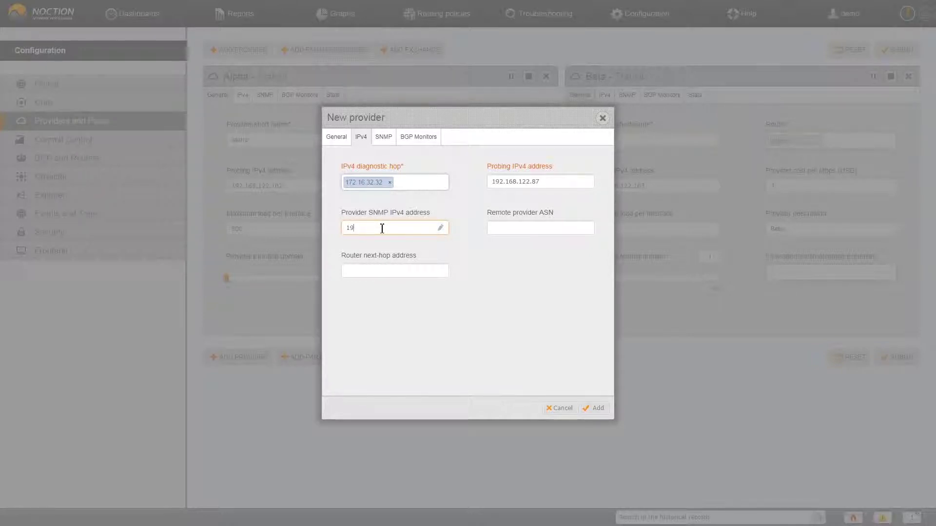
text(2.168.122.53)
click(501, 230)
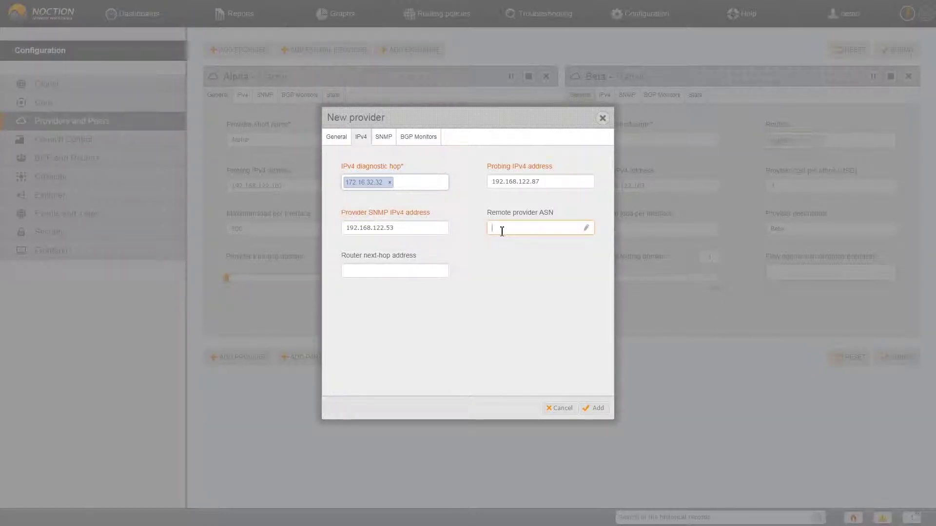
text(65321)
key(Tab)
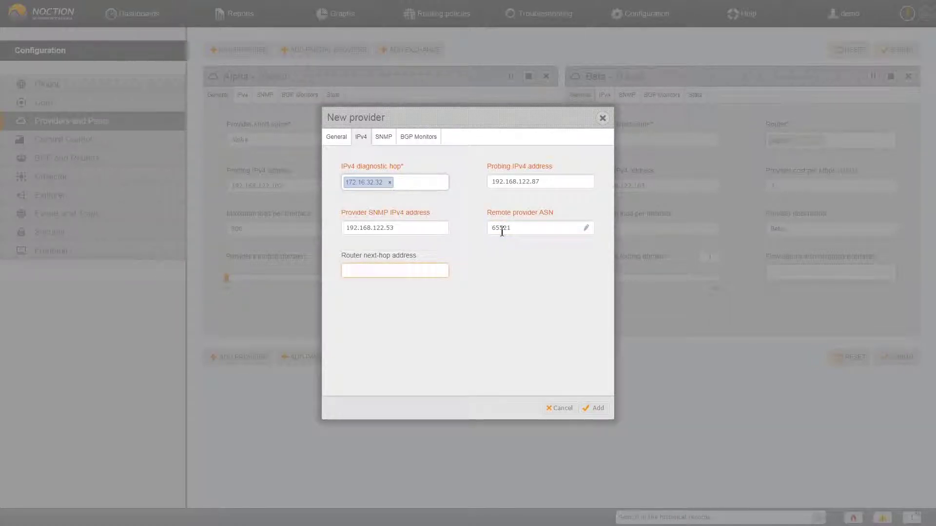
text(172.16.32.32)
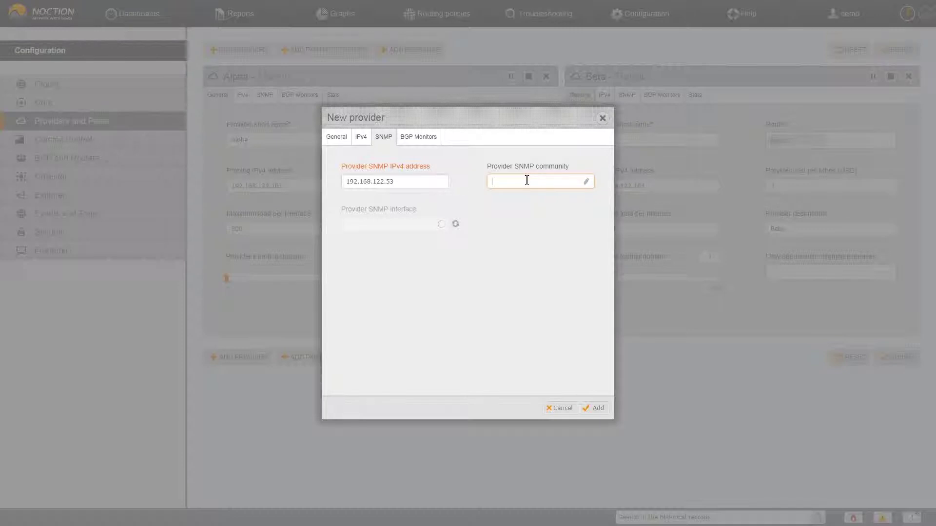
Set SNMP community public and SNMP interface eth1, then enable the External BGP monitor.
text(public)
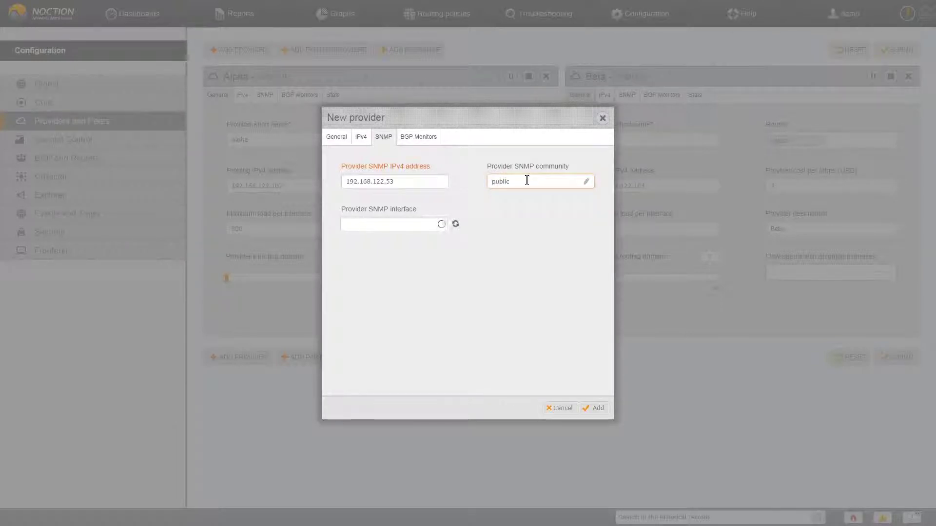
click(432, 226)
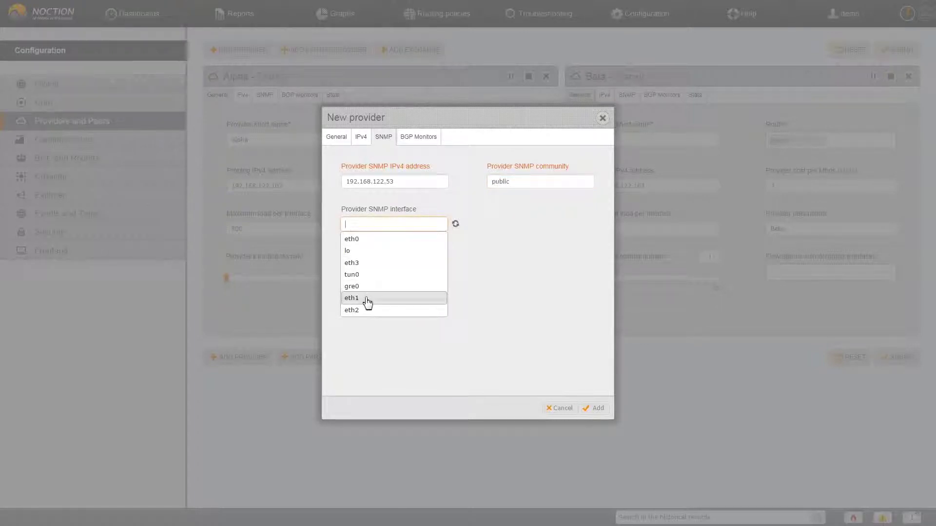
click(364, 299)
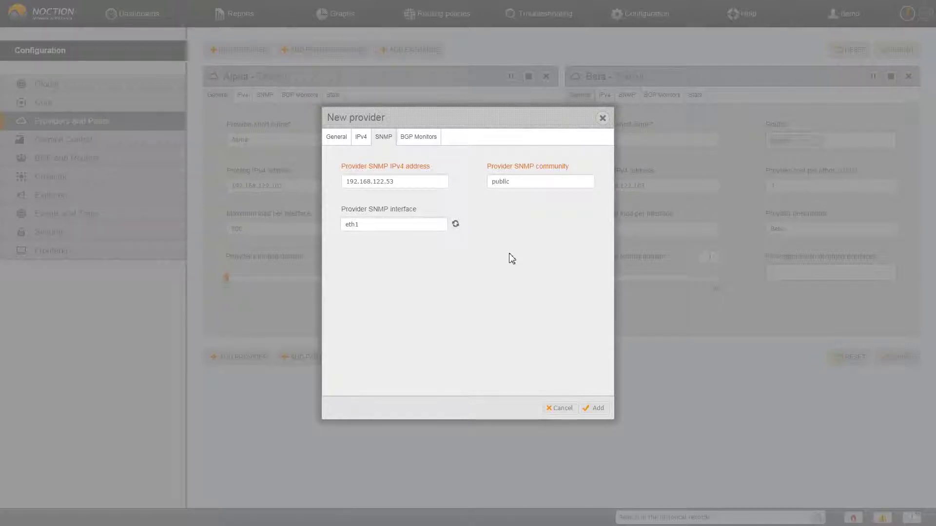
click(430, 141)
click(432, 192)
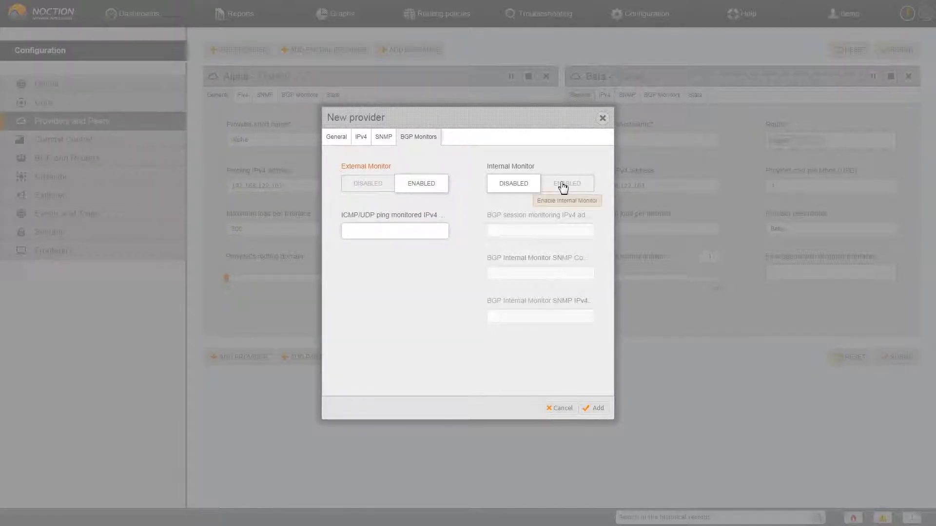
Enable the internal BGP monitor with ping target 8.8.8.8 and BGP session address 172.16.32.32.
click(563, 187)
click(417, 236)
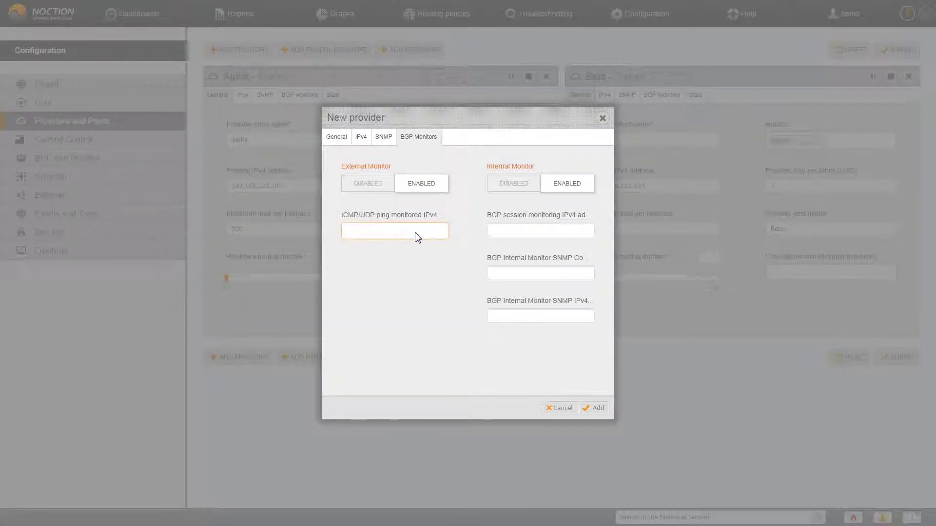
text(8.8.8.8)
click(520, 232)
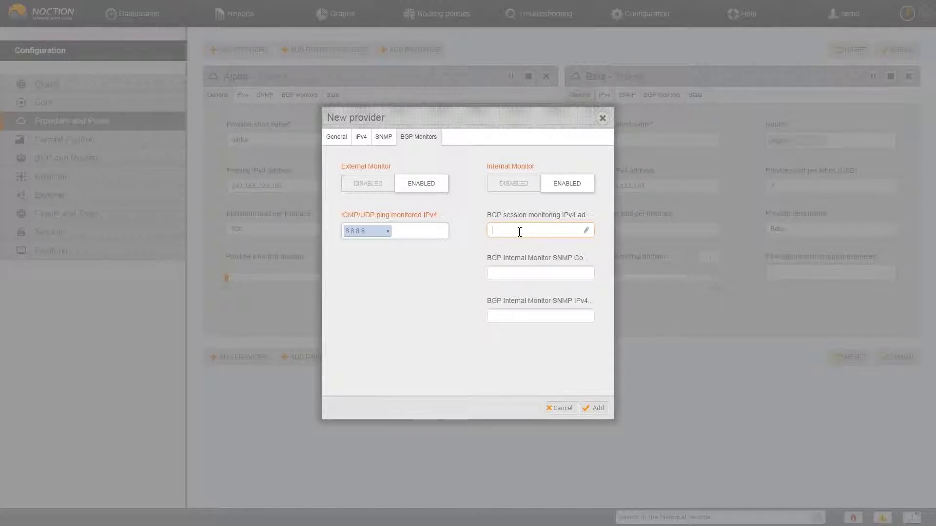
text(172.16.32.32)
Set monitor SNMP community public and SNMP IPv4 address 192.168.122.53, then add the provider.
key(Tab)
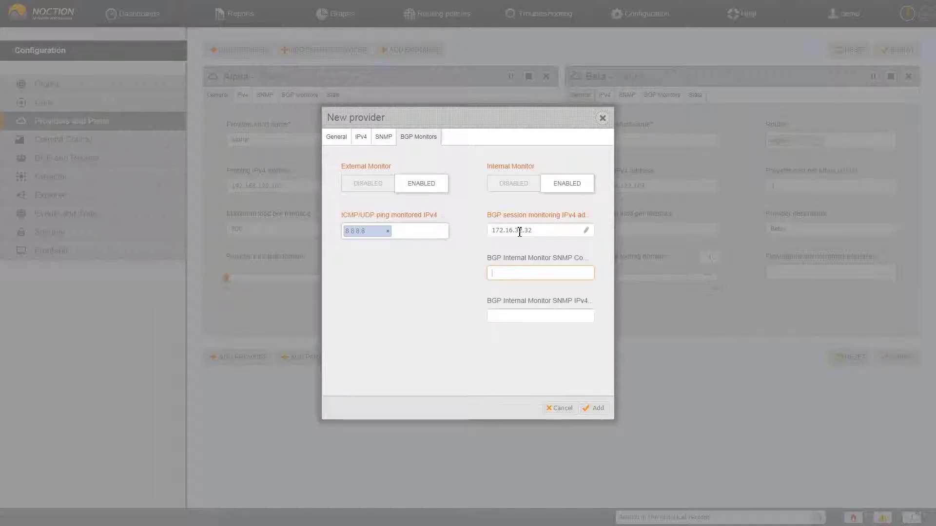
text(public)
key(Tab)
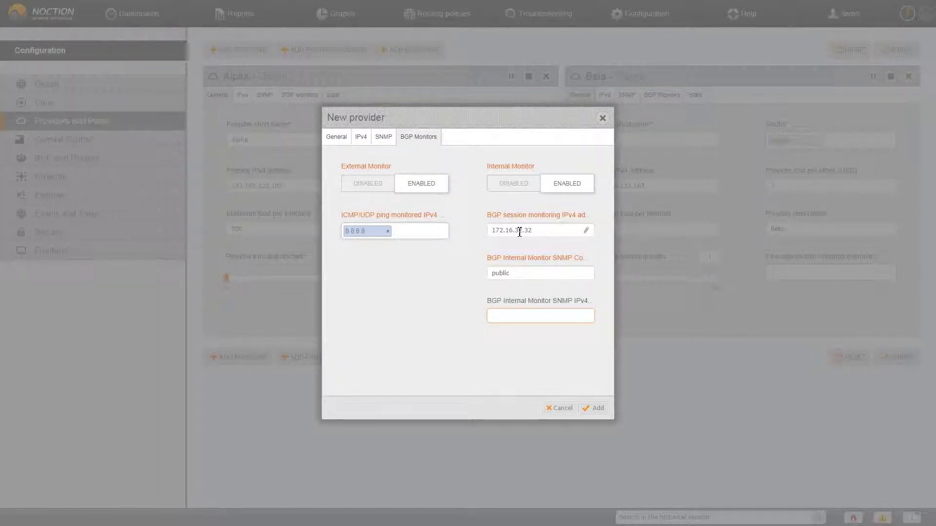
text(192.168.122.53)
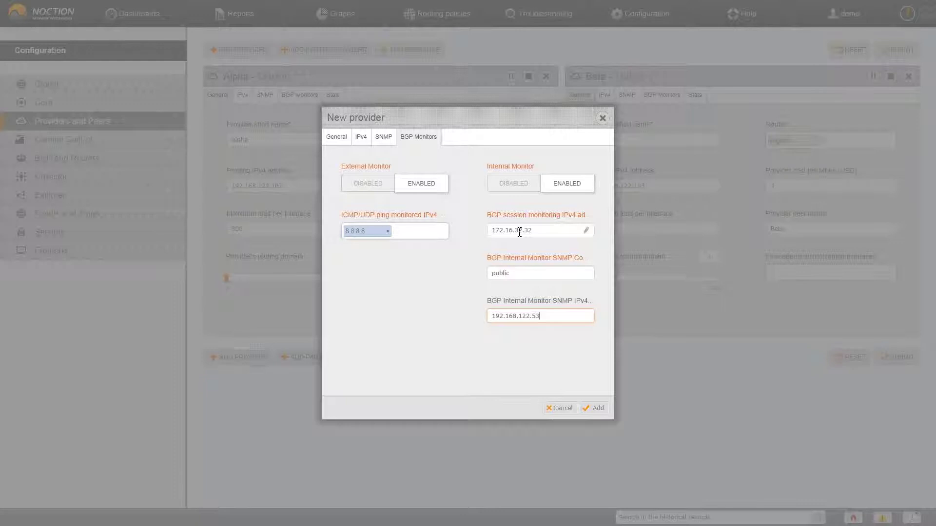
click(594, 412)
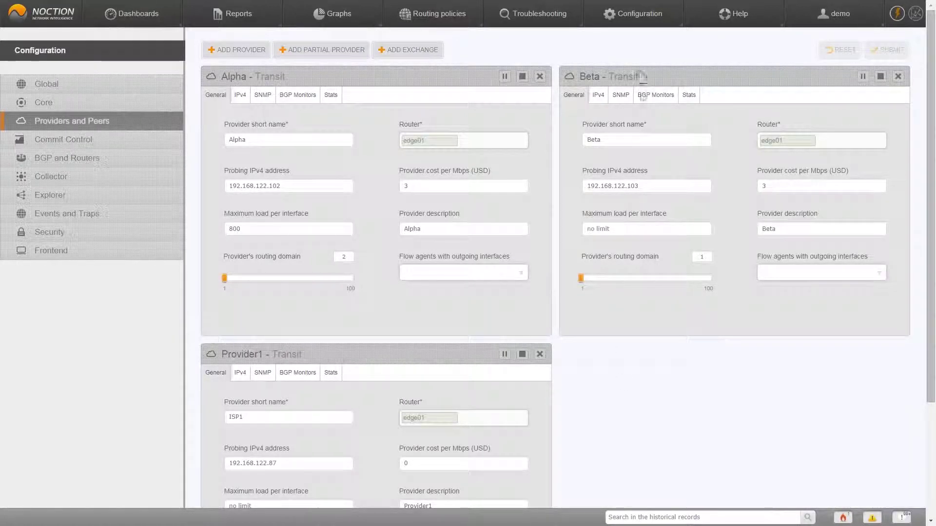
In Global advanced settings, set RTT between RDs to 1:2:30 and submit.
mouse_move(629, 22)
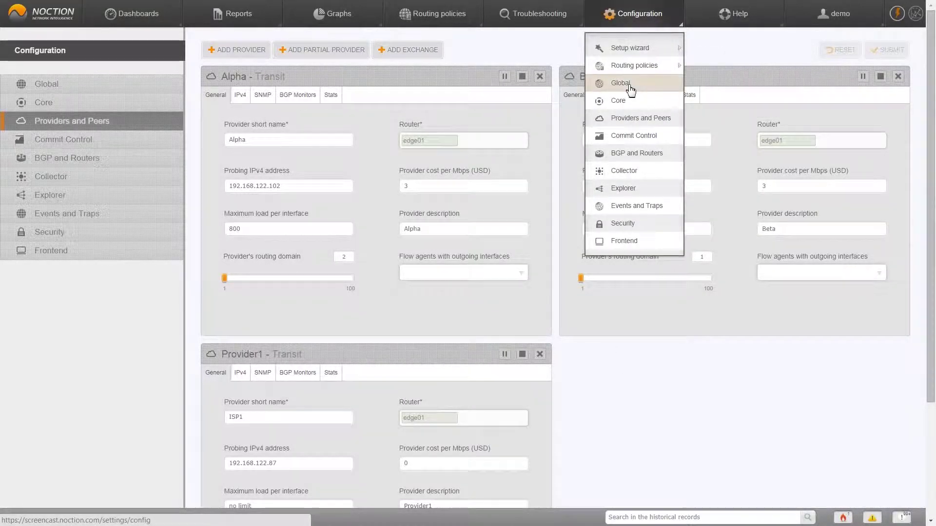
click(628, 84)
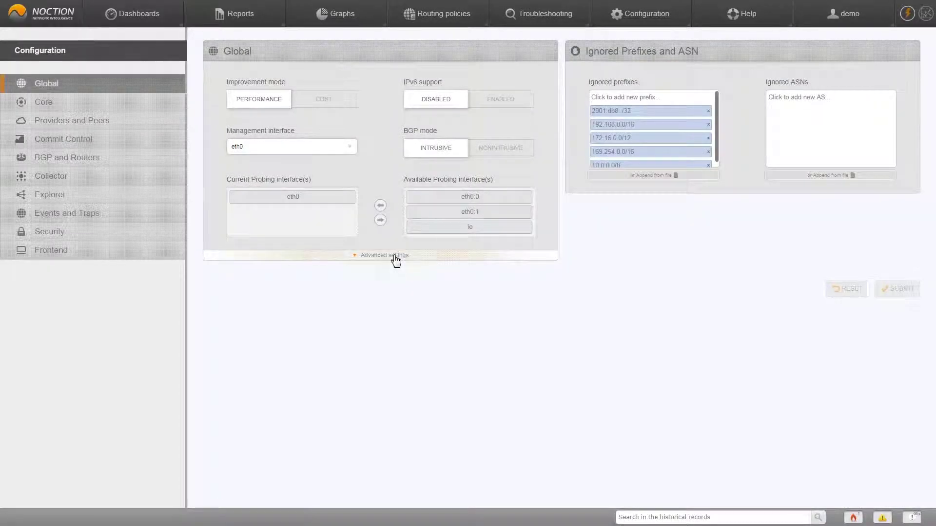
click(395, 258)
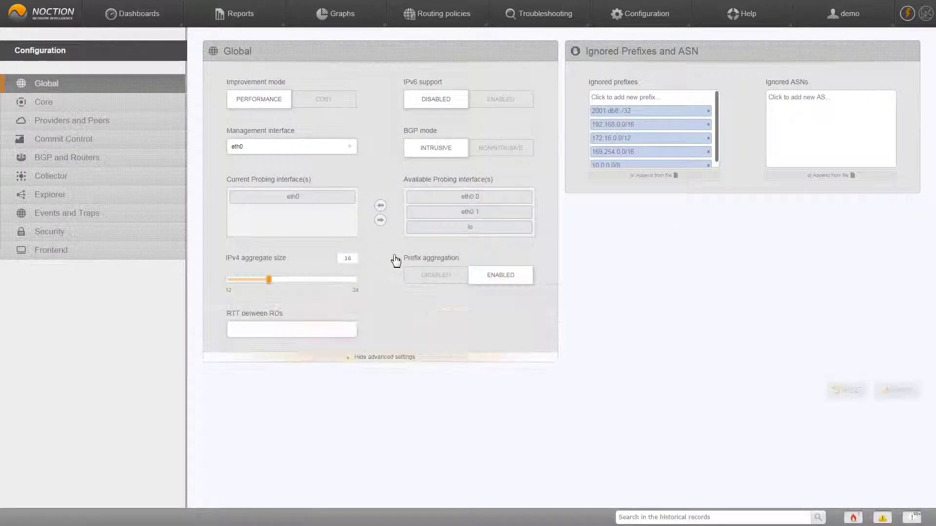
click(317, 332)
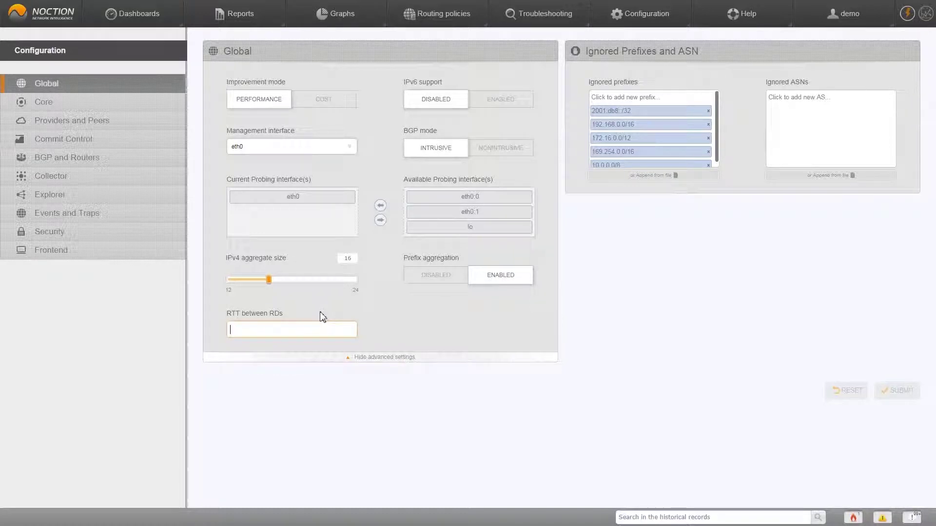
text(:2)
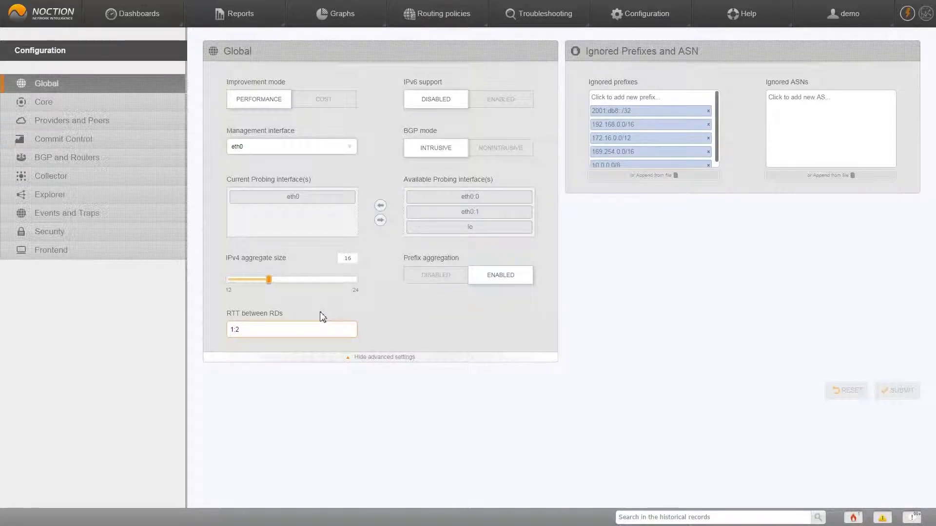
text(:)
text(30)
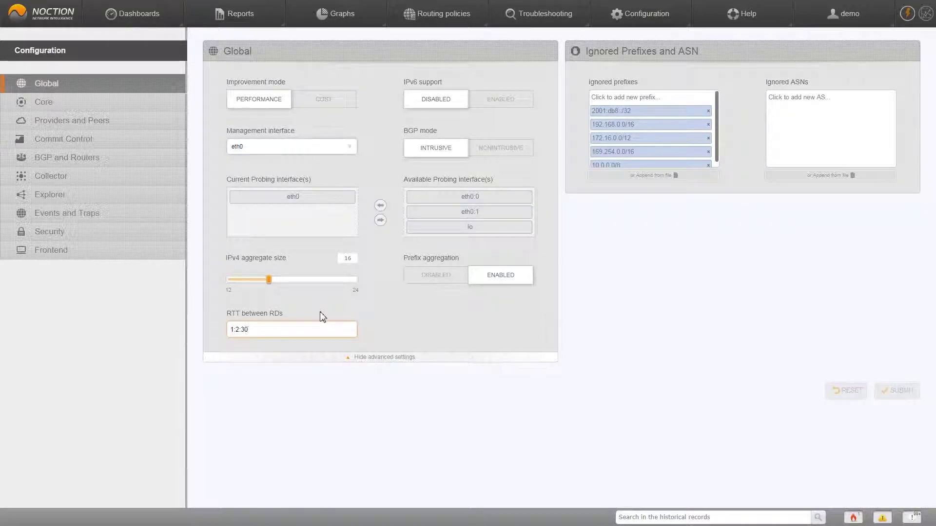
click(903, 391)
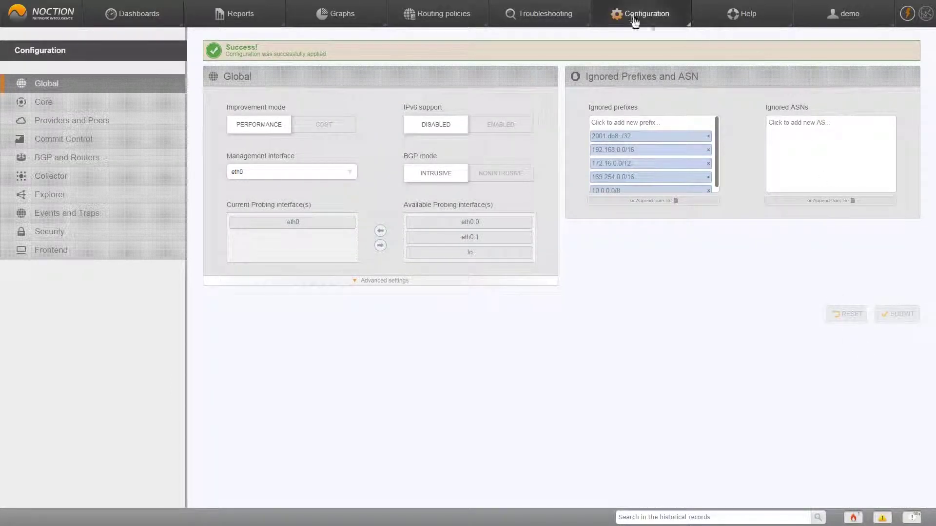
In Core advanced settings, change allowed latency worsening for global improvements from 20 to 30 and submit.
mouse_move(633, 19)
click(637, 102)
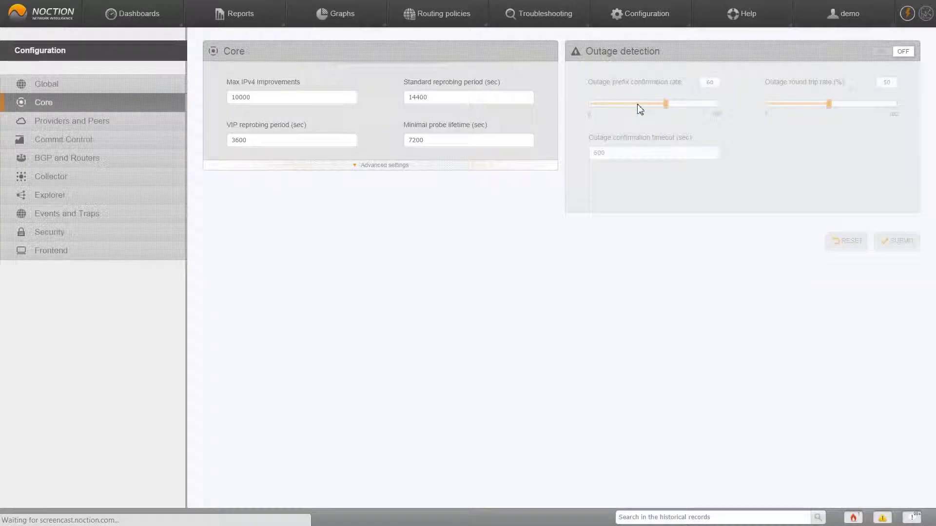
click(373, 168)
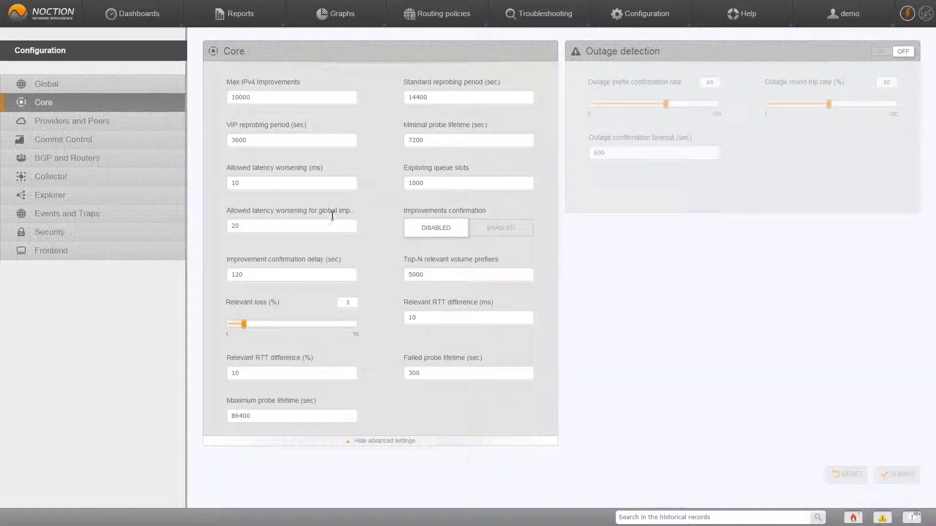
click(321, 230)
key(BackSpace)
key(BackSpace)
text(30)
click(368, 250)
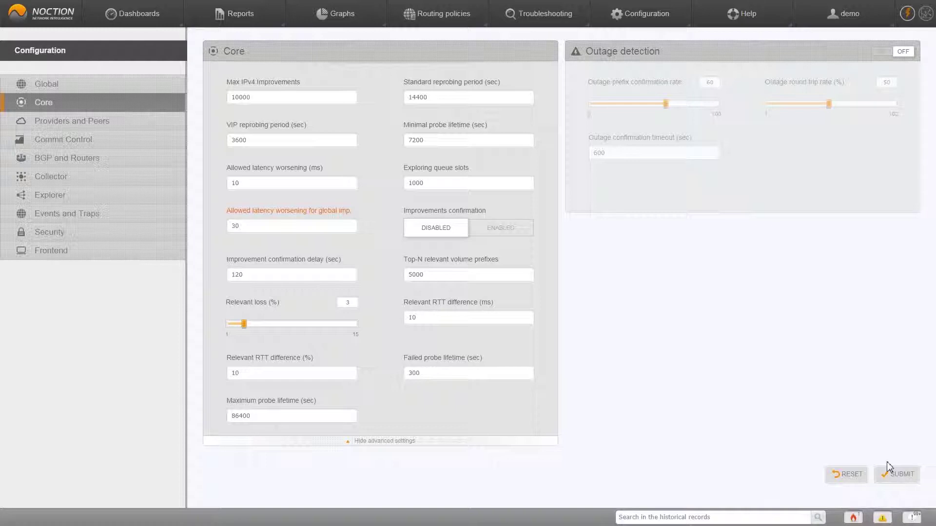
click(894, 476)
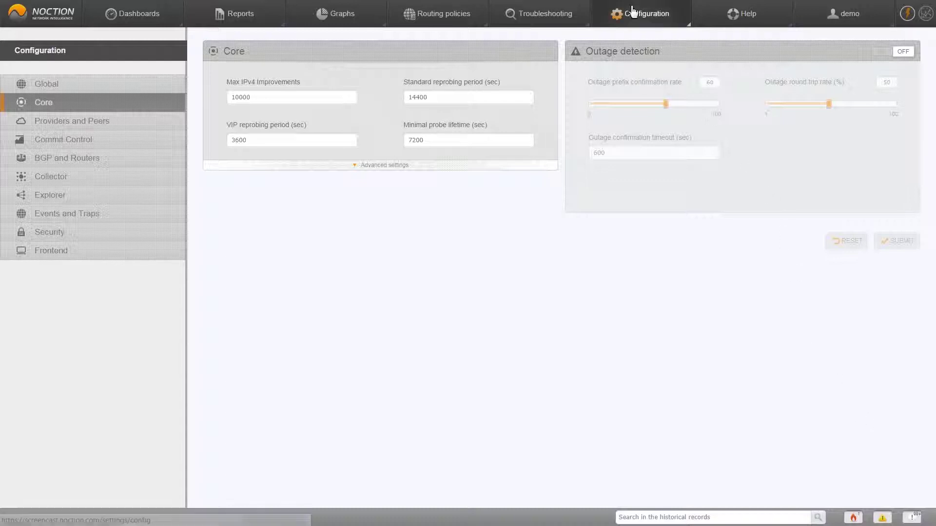
Open the BGP and Routers configuration and select the Community mark for local improvements field.
mouse_move(640, 22)
click(660, 154)
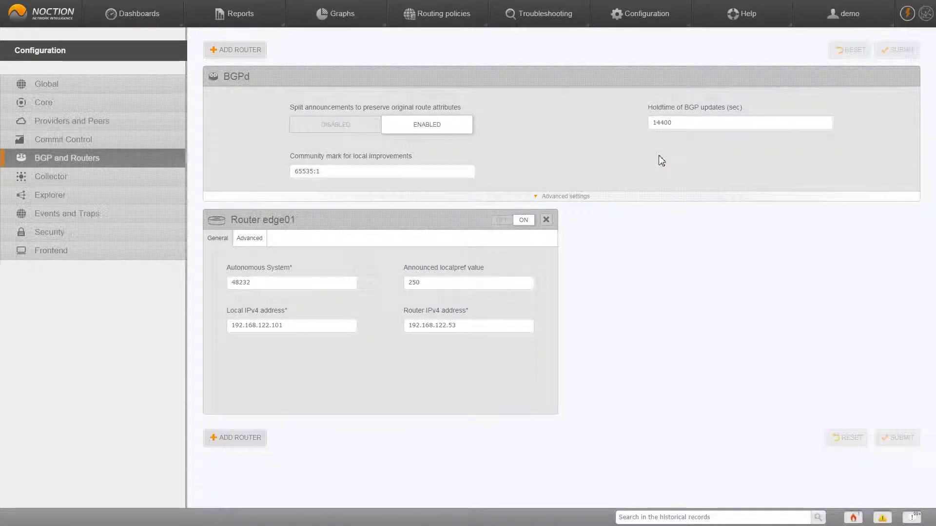
click(423, 175)
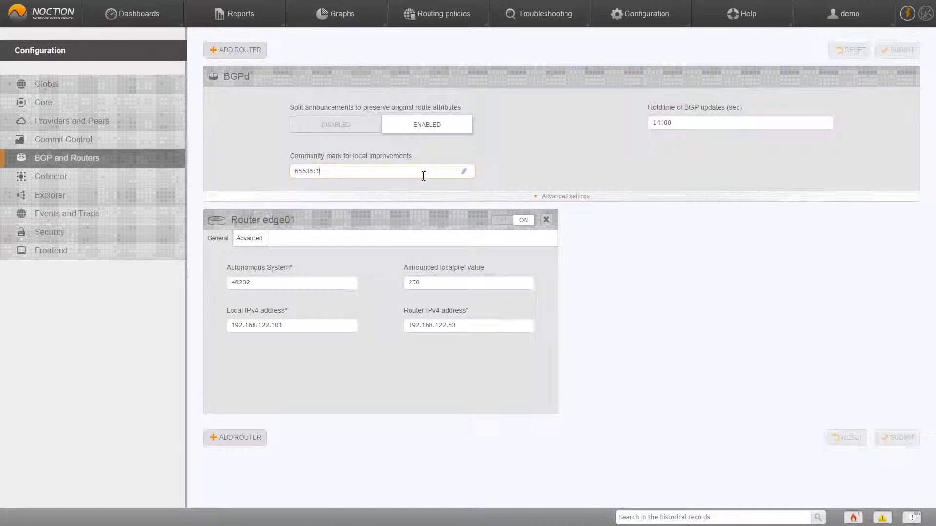